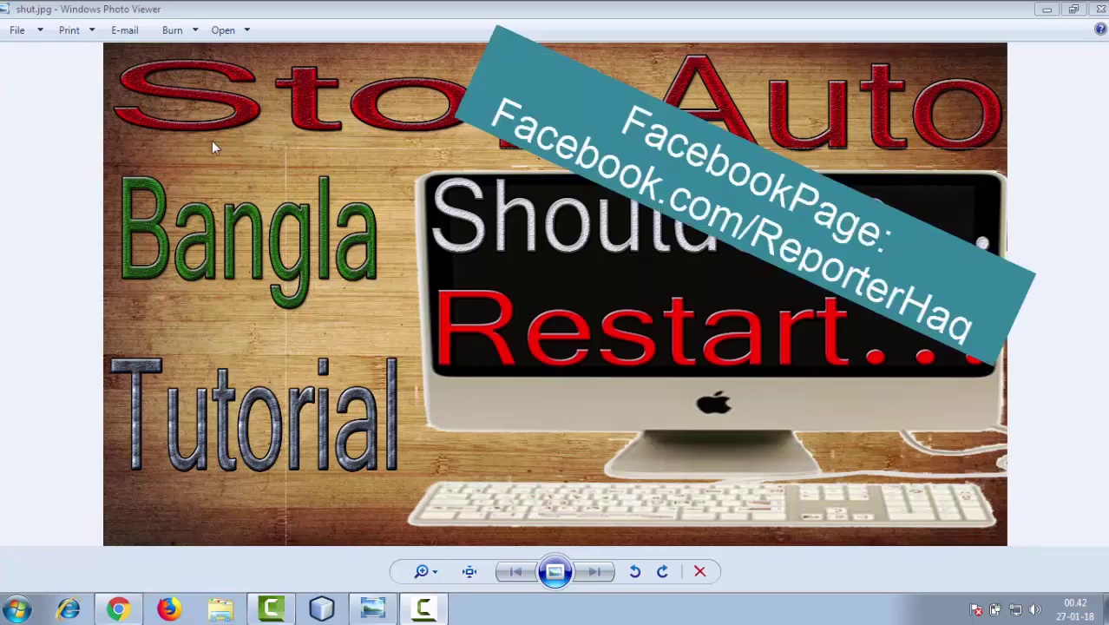
Close the open picture, search Windows for "advanced system" and open the advanced system settings
left_click(1101, 9)
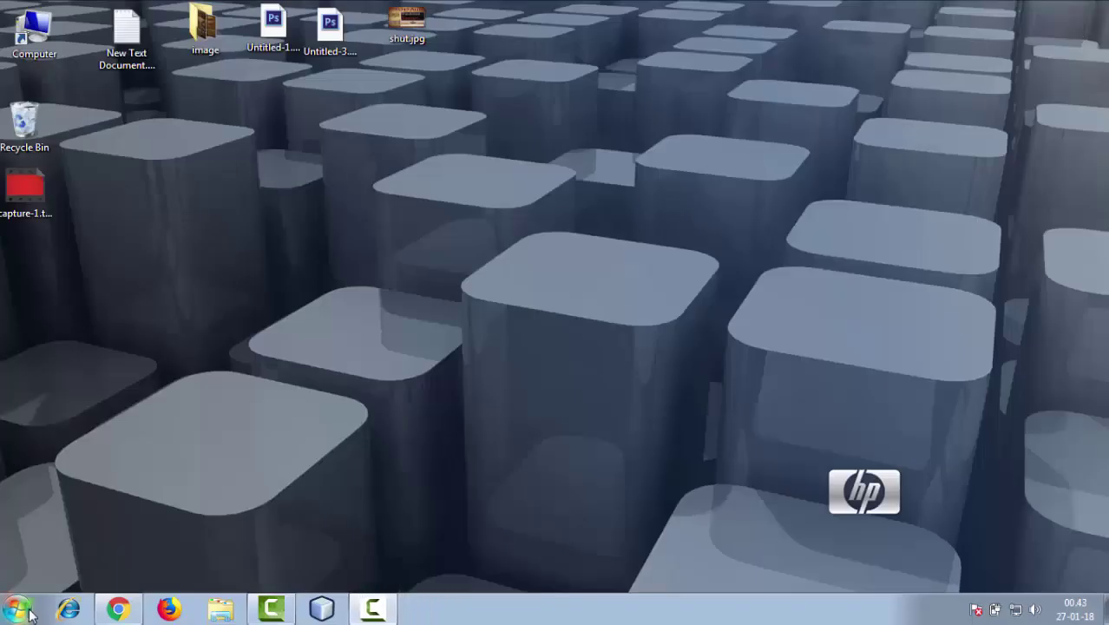
key("super")
left_click(53, 569)
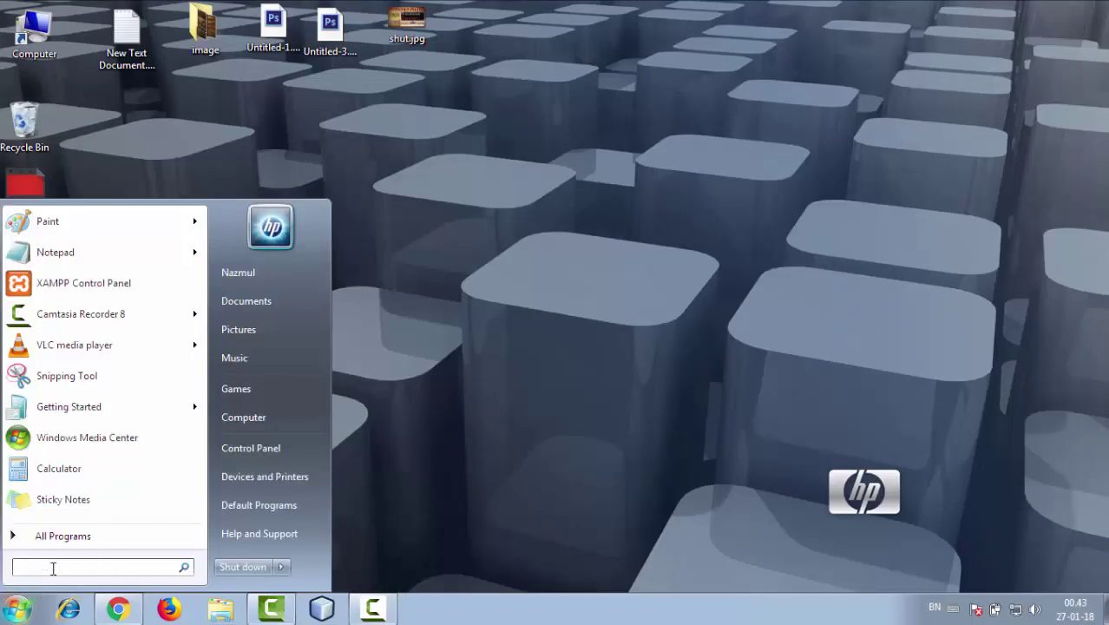
type("advanc")
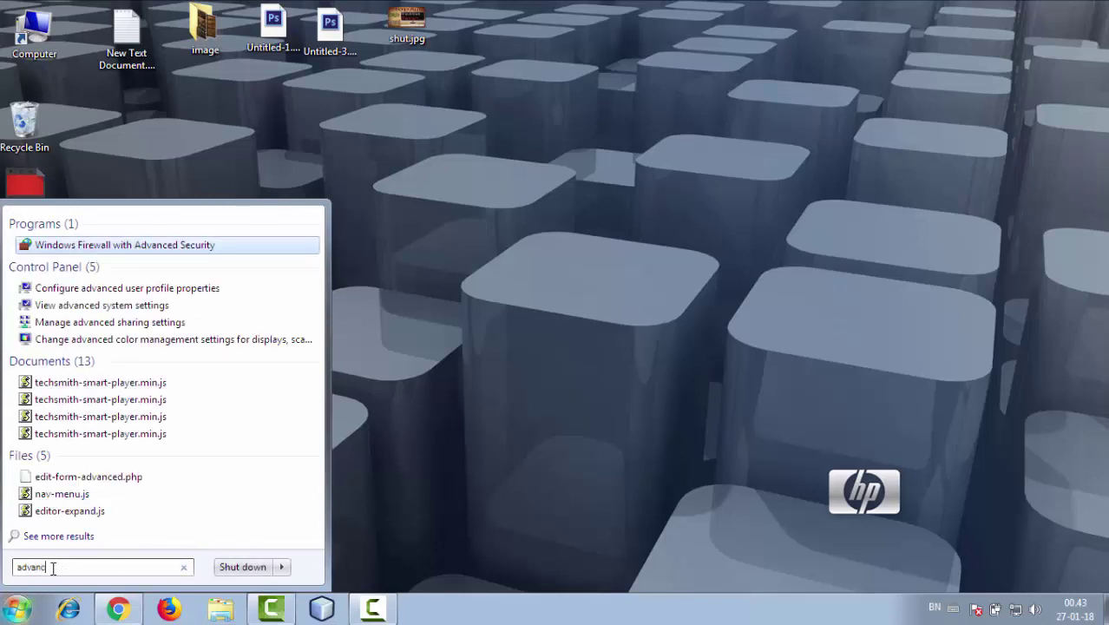
type("ed system")
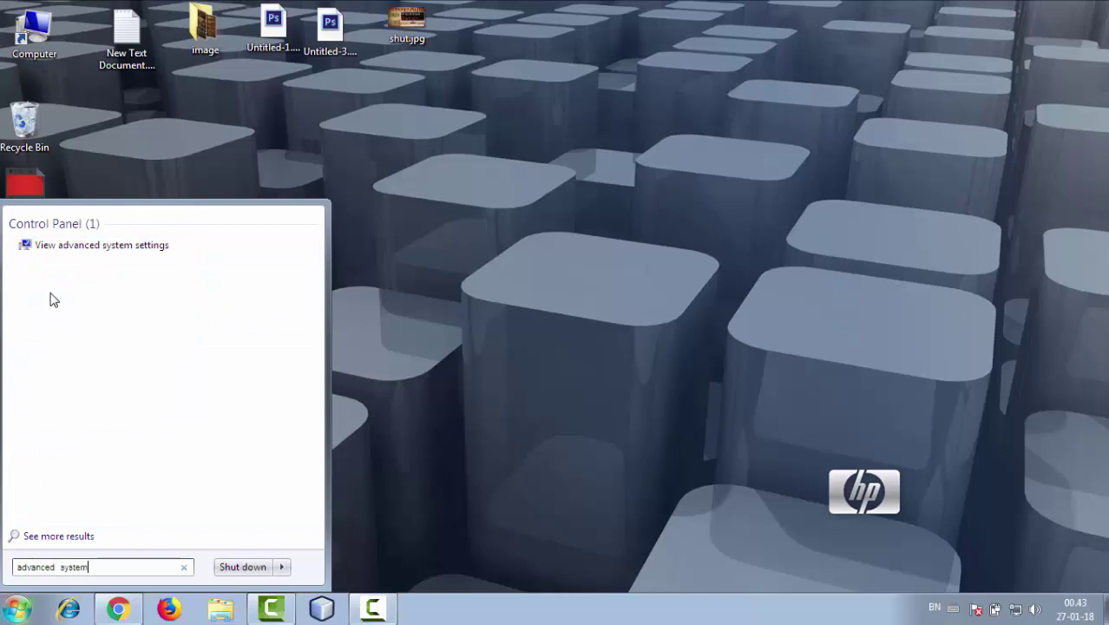
left_click(148, 248)
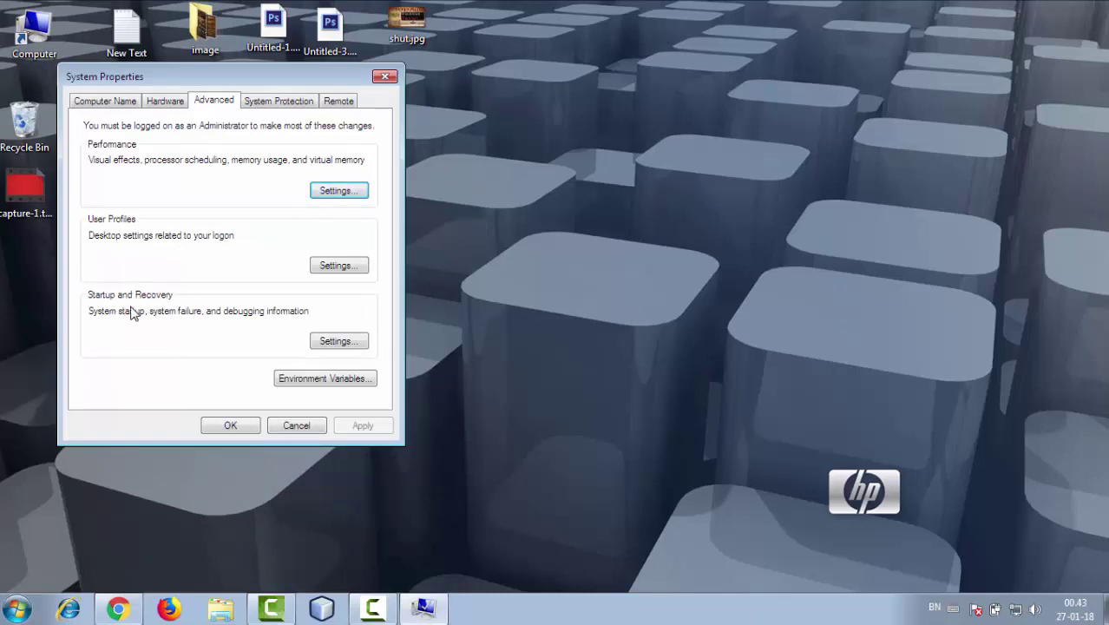
Disable "Automatically restart" for system failures in the Startup and Recovery settings and accept the system properties
left_click(339, 343)
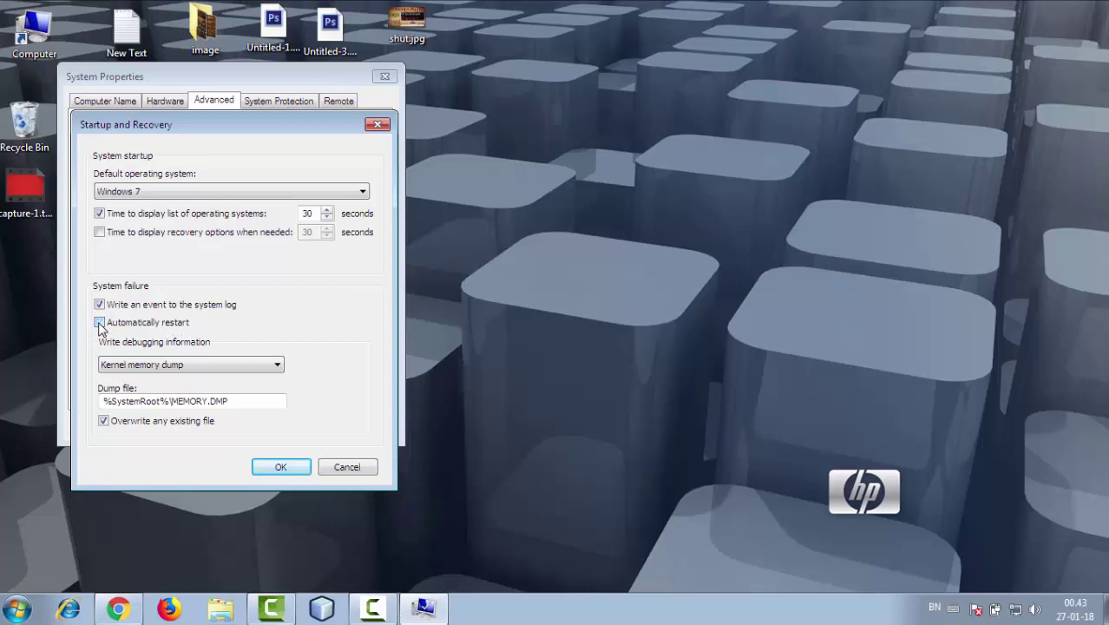
left_click(281, 467)
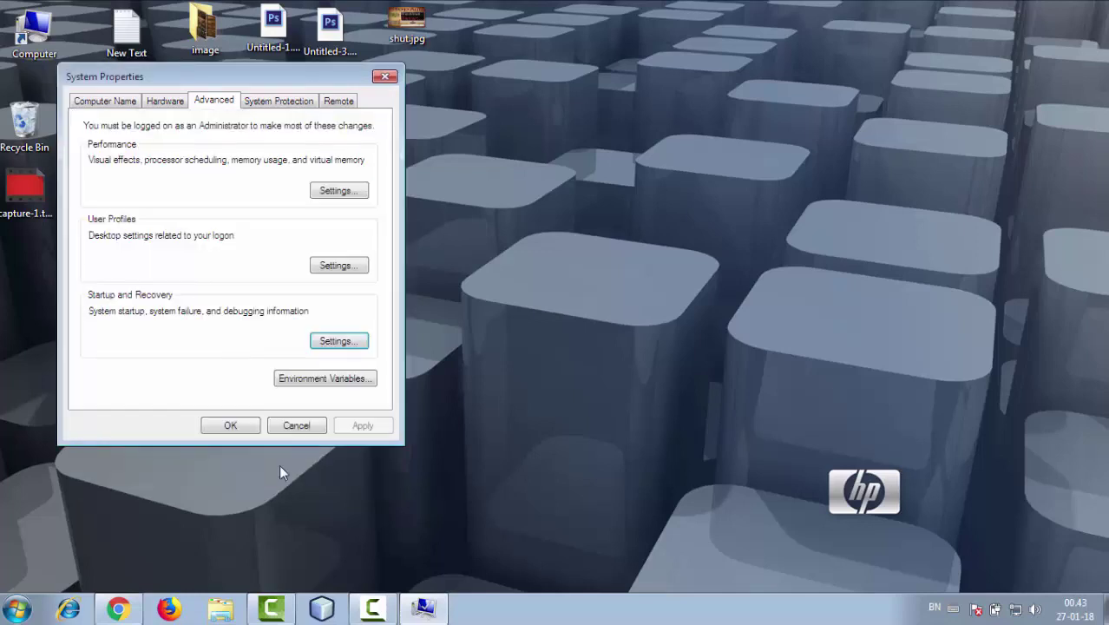
left_click(228, 426)
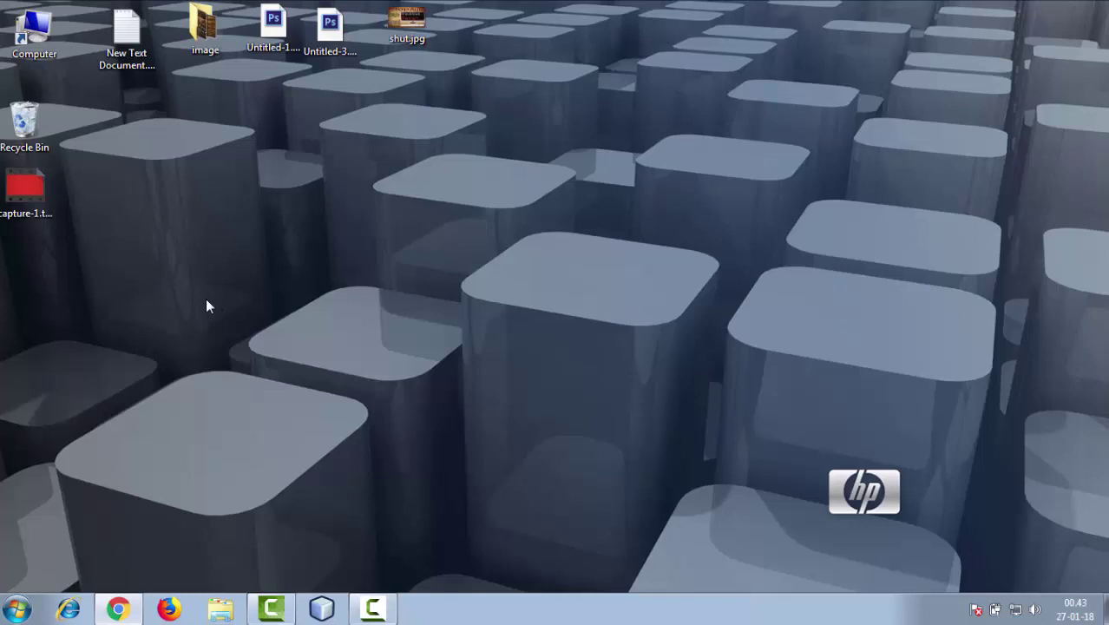
Search Windows for "regedit" and open the Registry Editor
left_click(17, 610)
type("re")
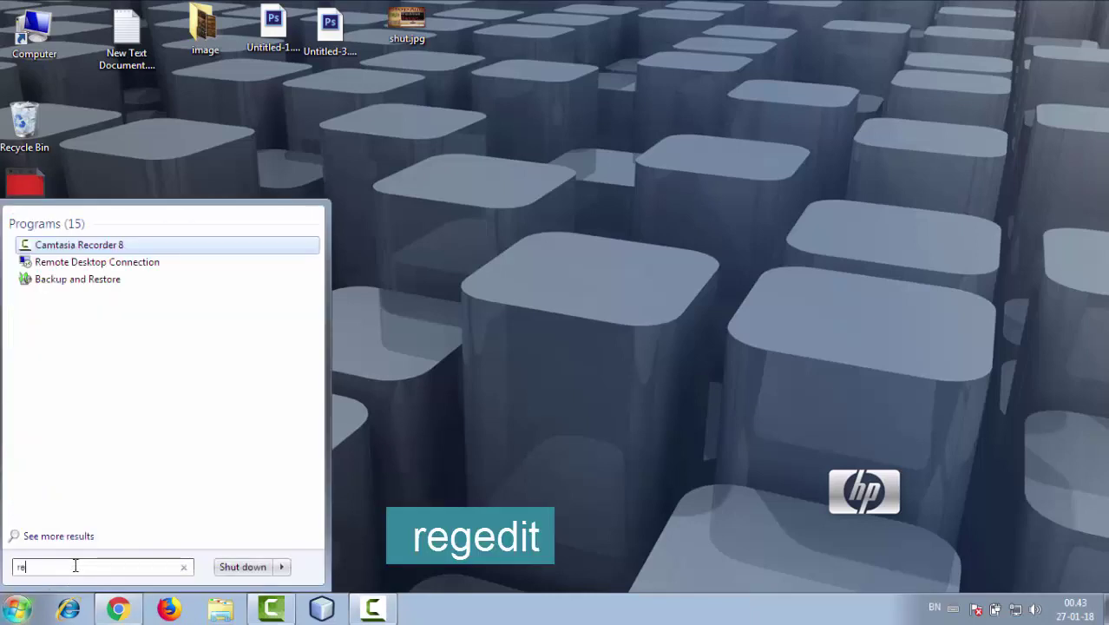
type("gedit")
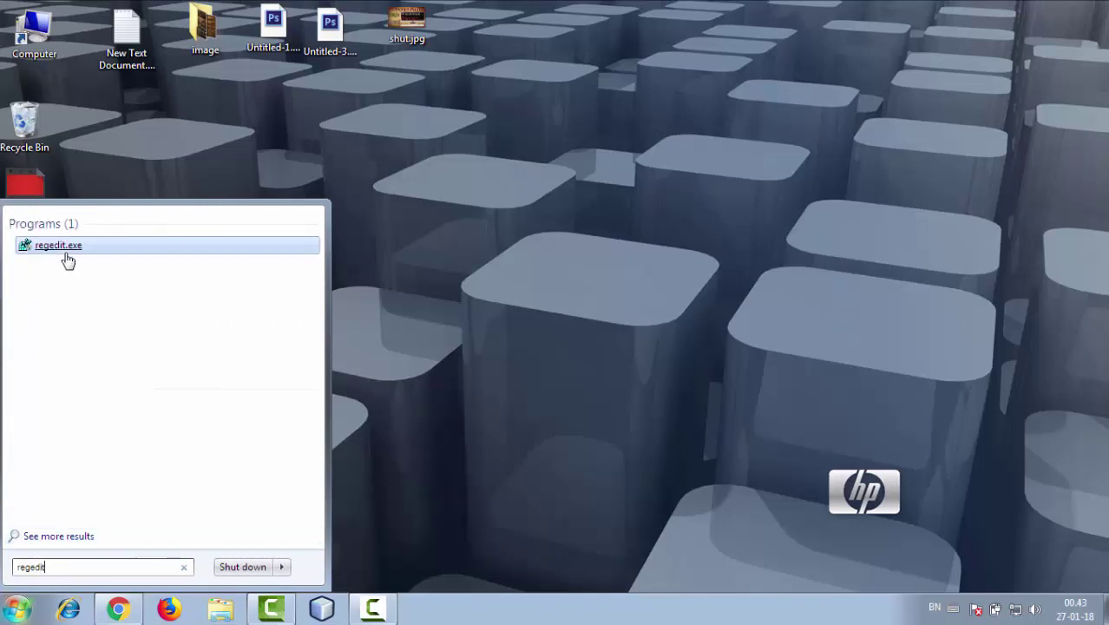
left_click(100, 249)
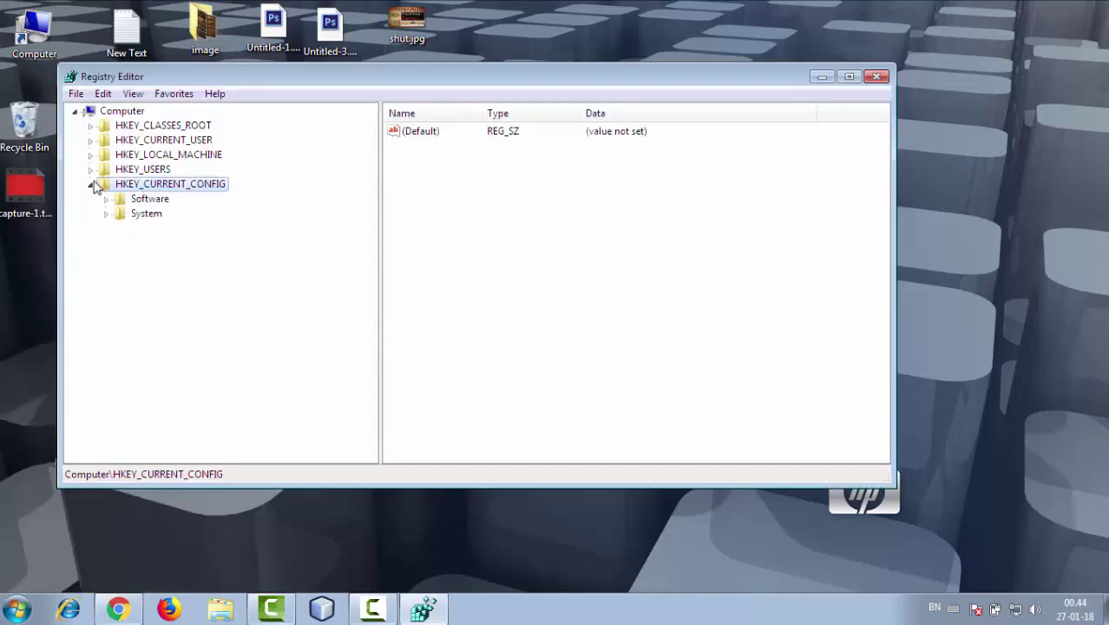
Collapse HKEY_CURRENT_CONFIG and expand the registry path HKEY_LOCAL_MACHINE\SOFTWARE\Policies\Microsoft\Windows
left_click(91, 185)
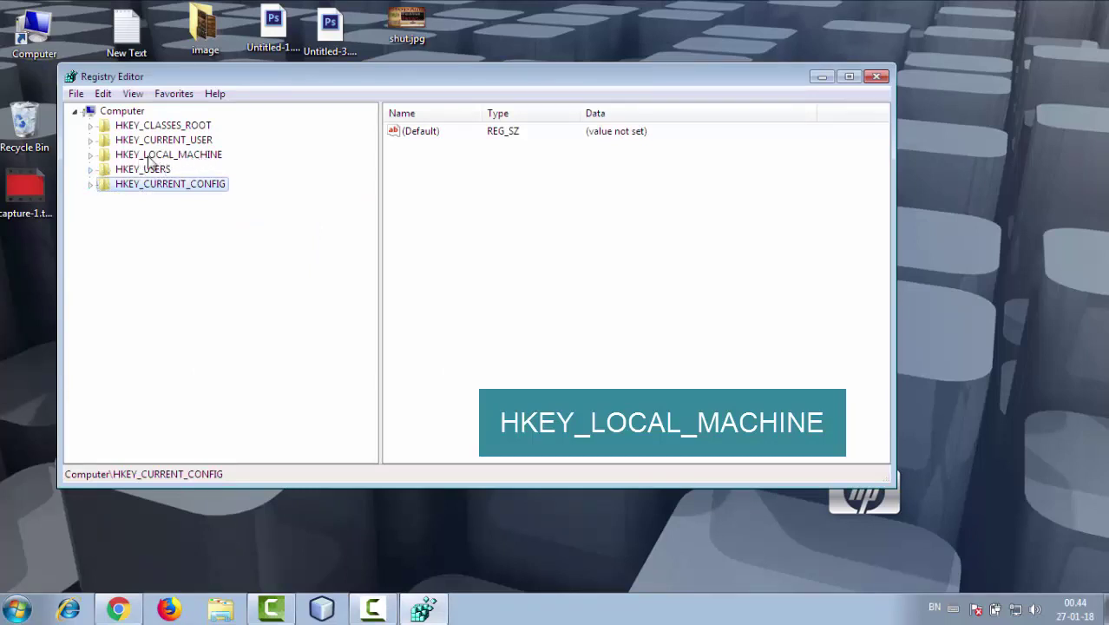
left_click(91, 157)
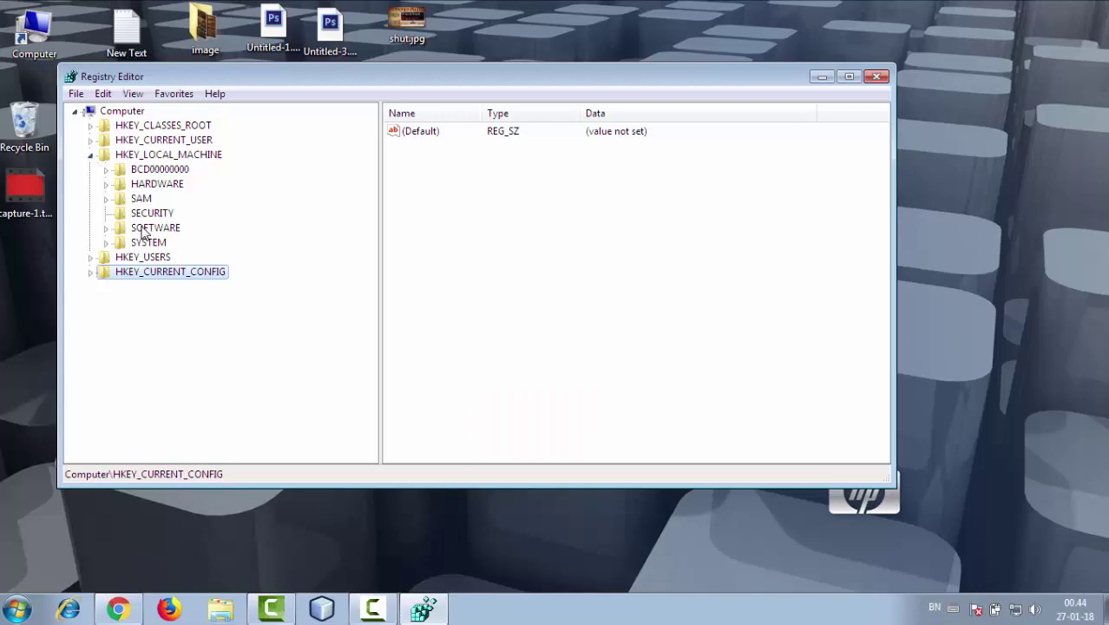
left_click(106, 228)
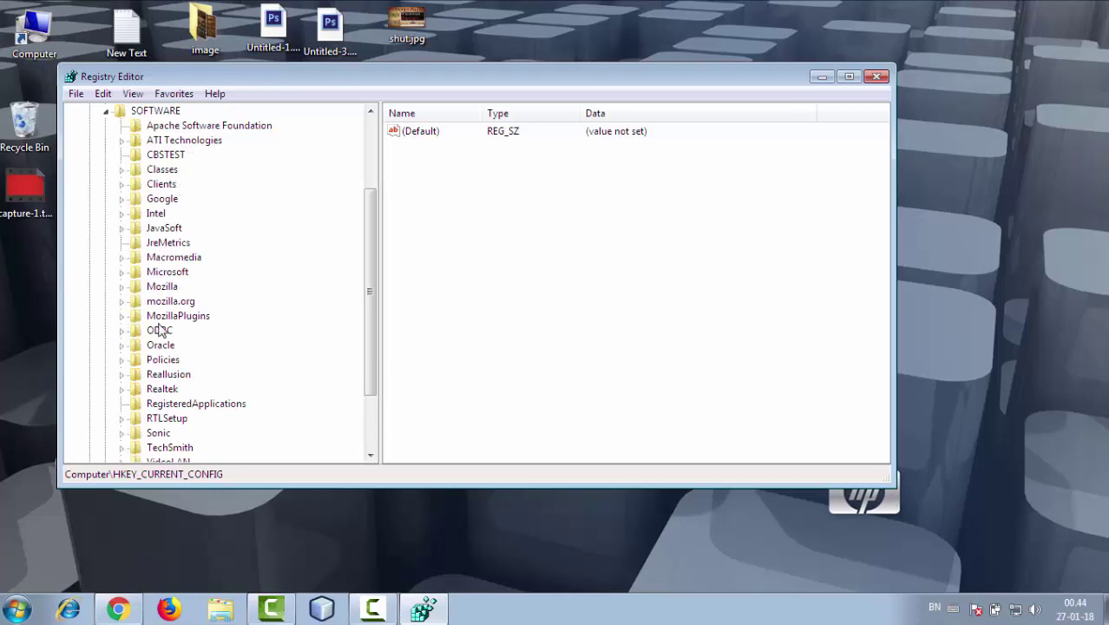
left_click(123, 365)
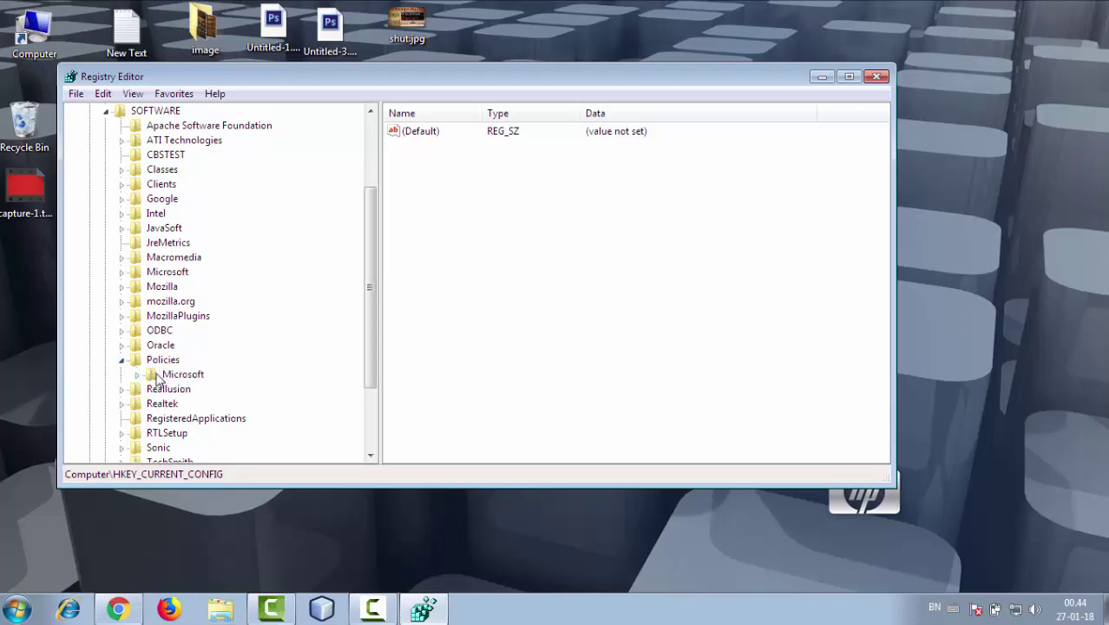
left_click(136, 374)
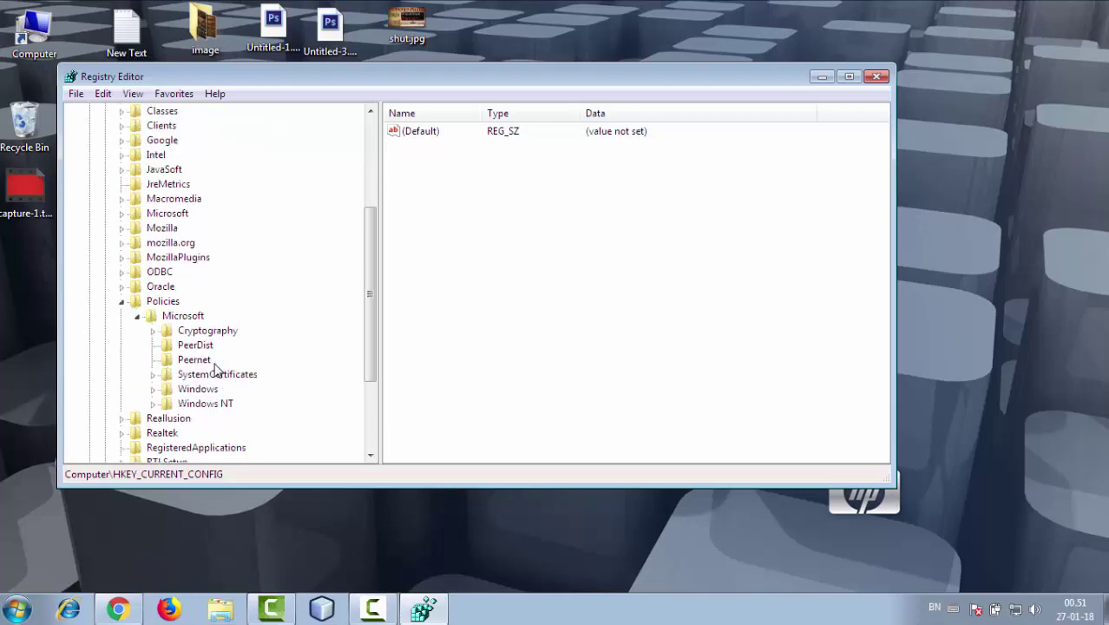
left_click(153, 390)
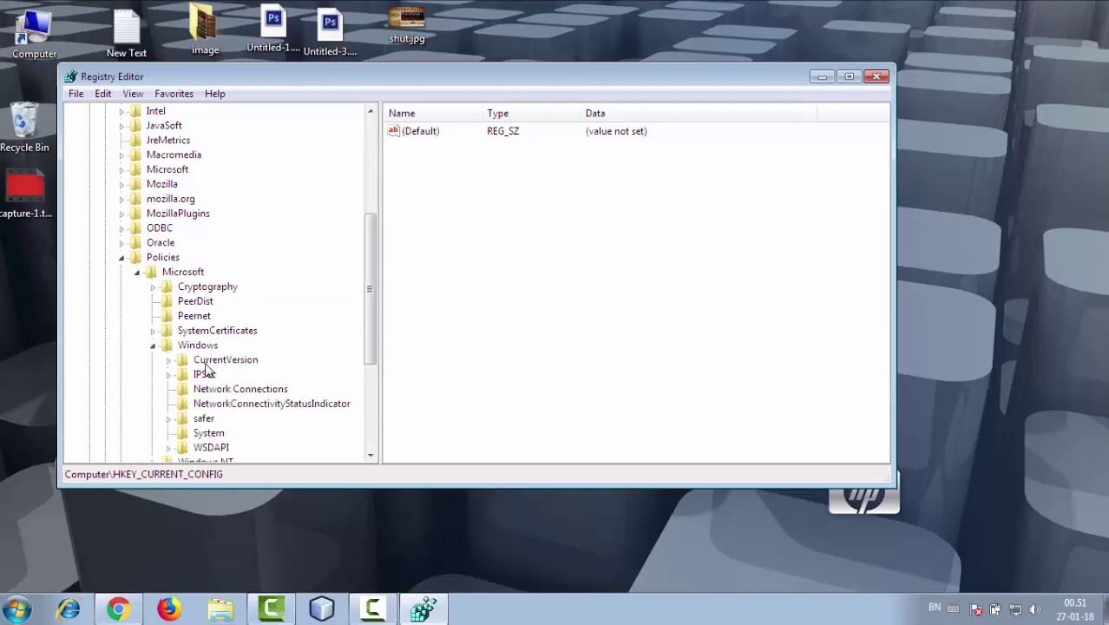
Create a new key named "Windows Update" under the Policies\Microsoft\Windows key
scroll(182, 378, "down", 1)
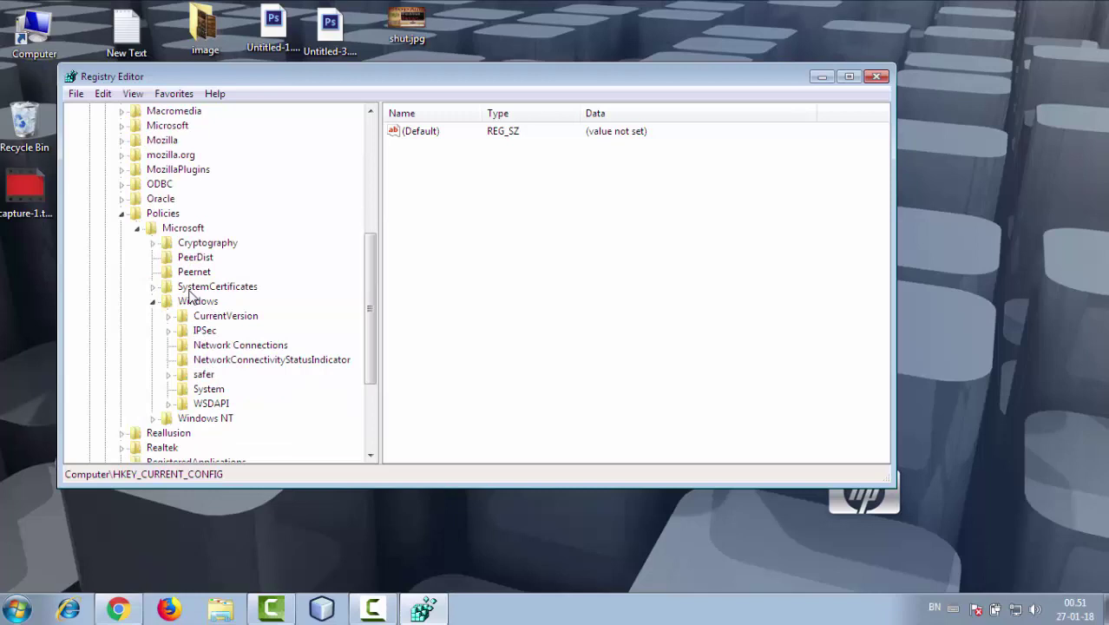
left_click(205, 301)
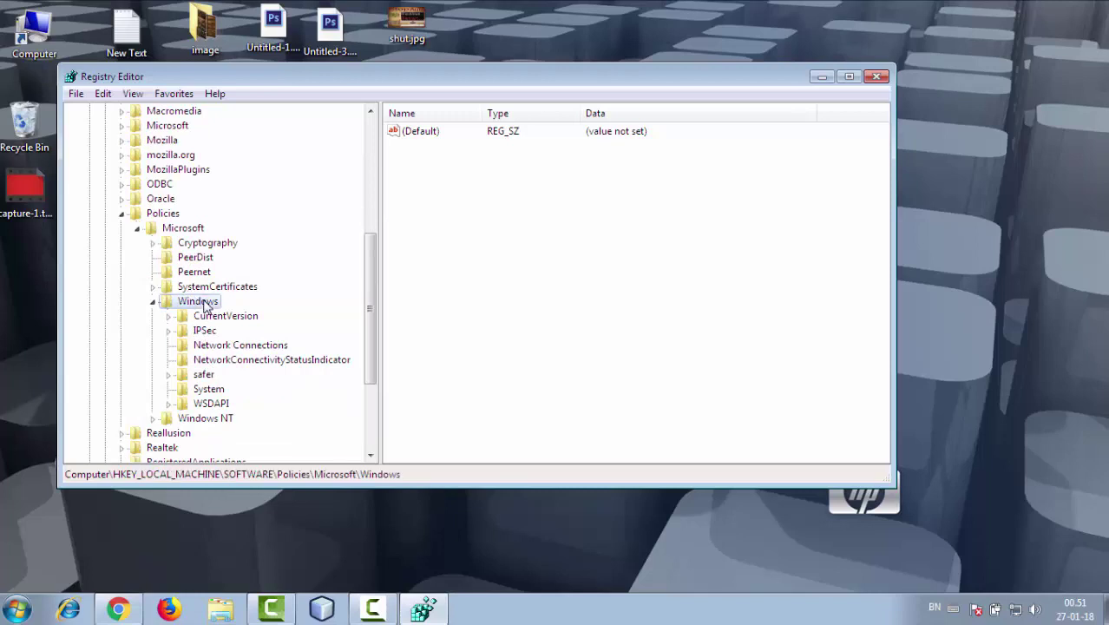
right_click(207, 305)
mouse_move(241, 334)
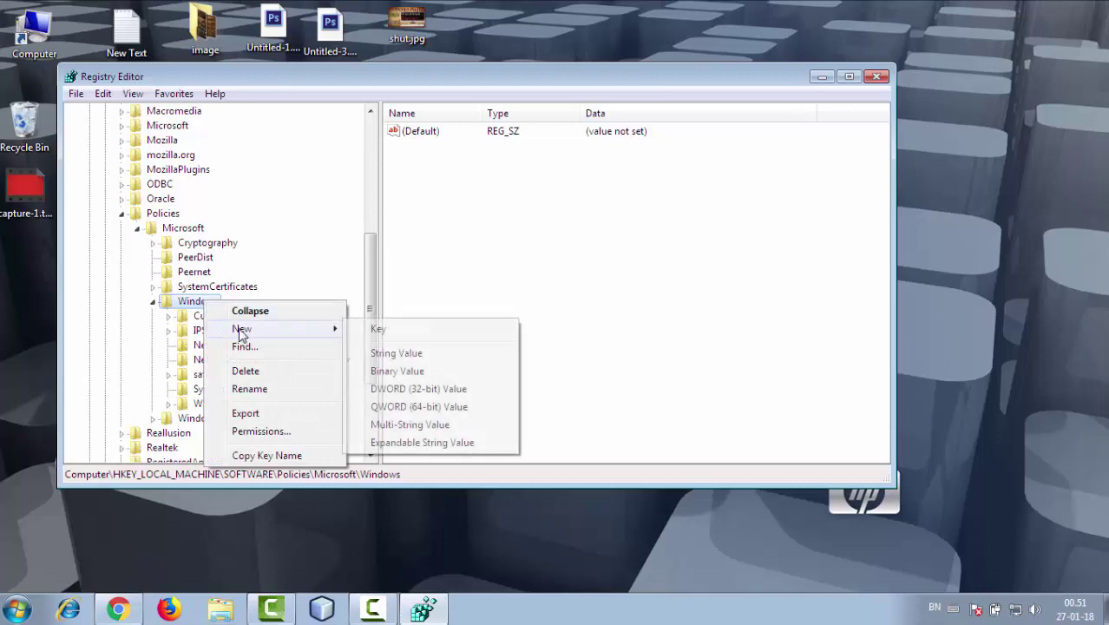
left_click(394, 334)
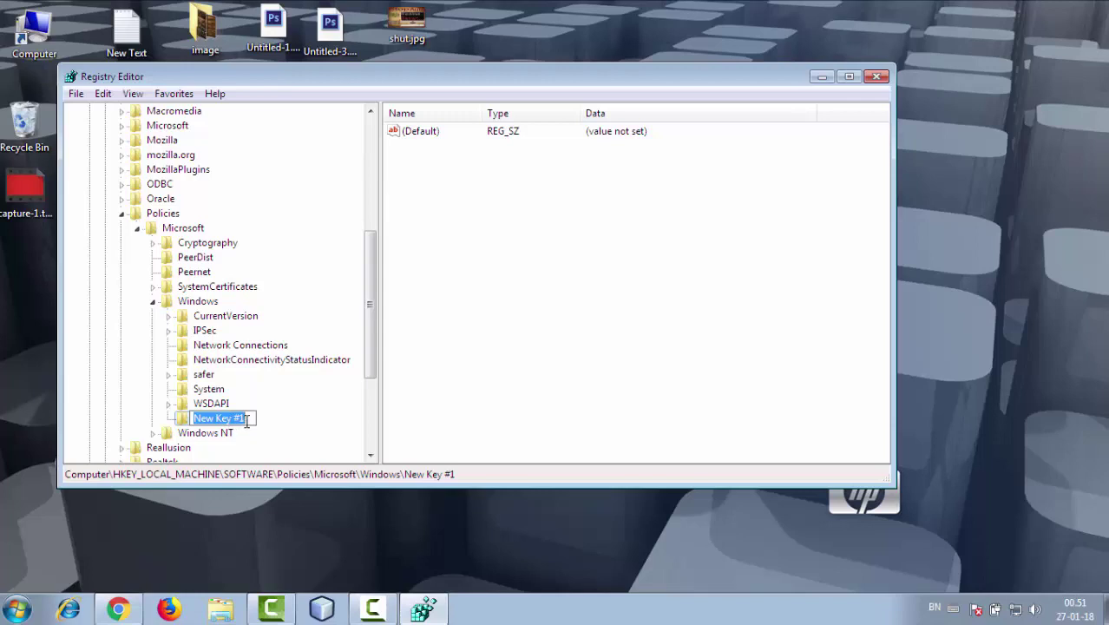
type("Wi")
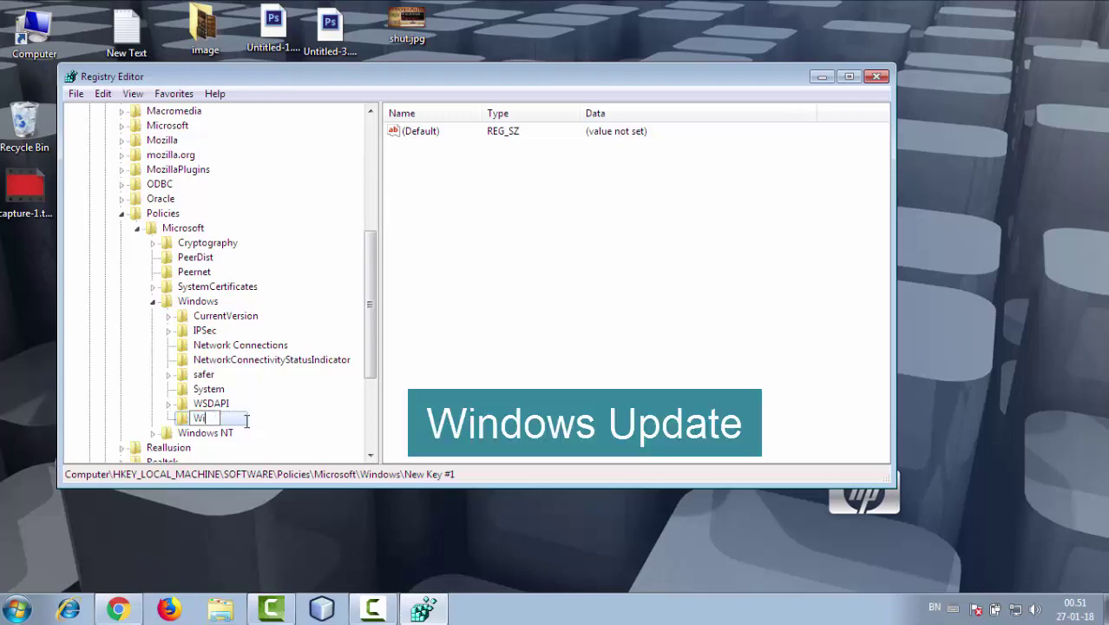
type("ndows Up")
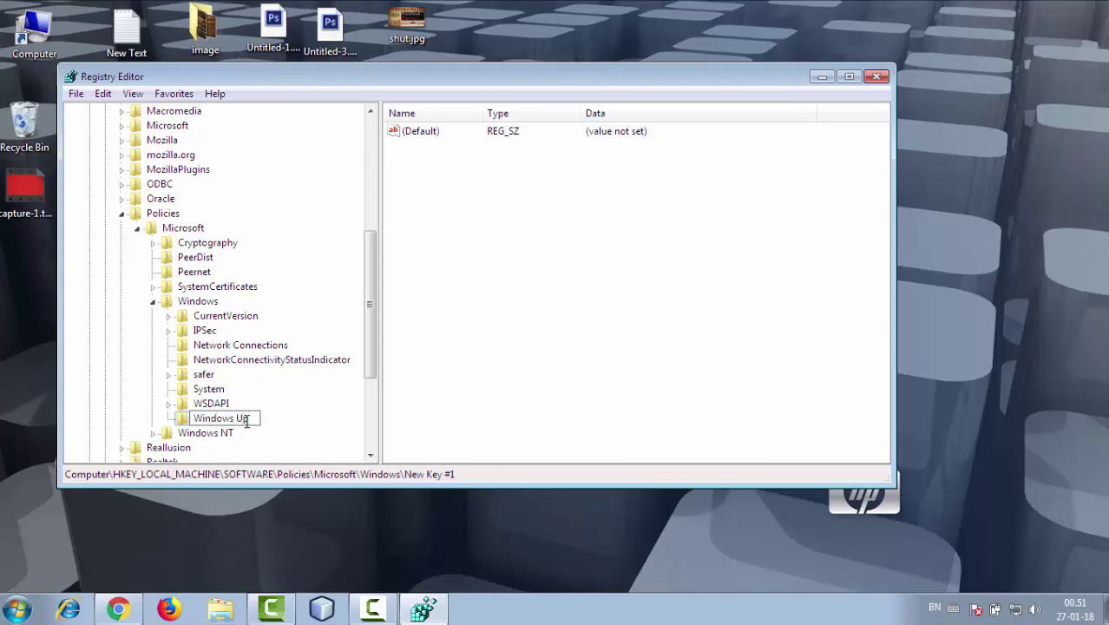
type("date")
key("Return")
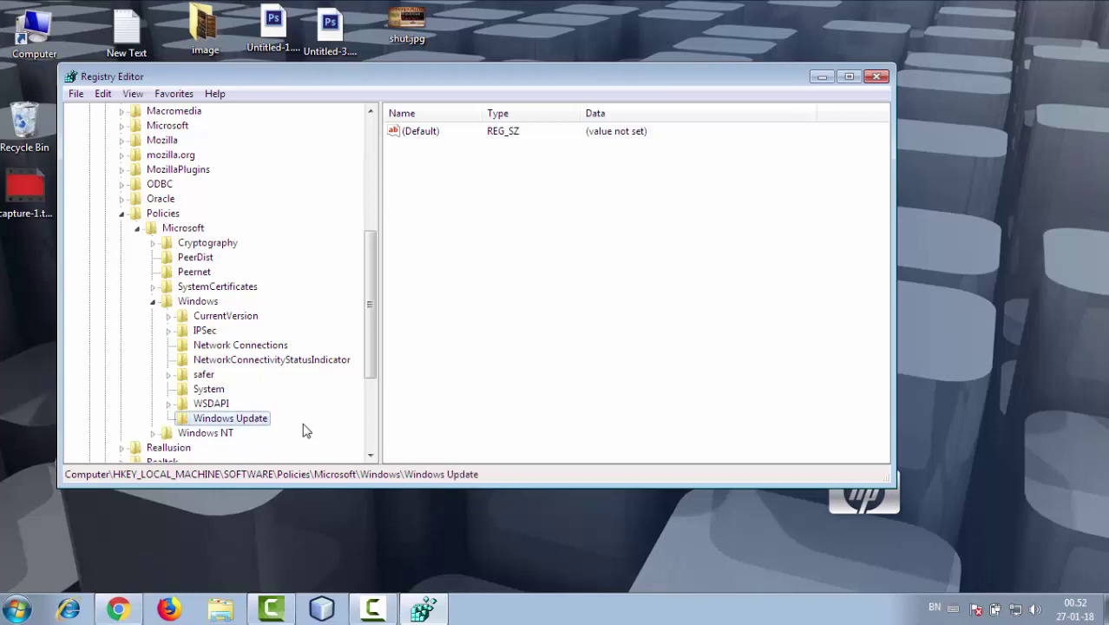
Create a new subkey named "AU" under the Windows Update key
right_click(251, 420)
mouse_move(296, 449)
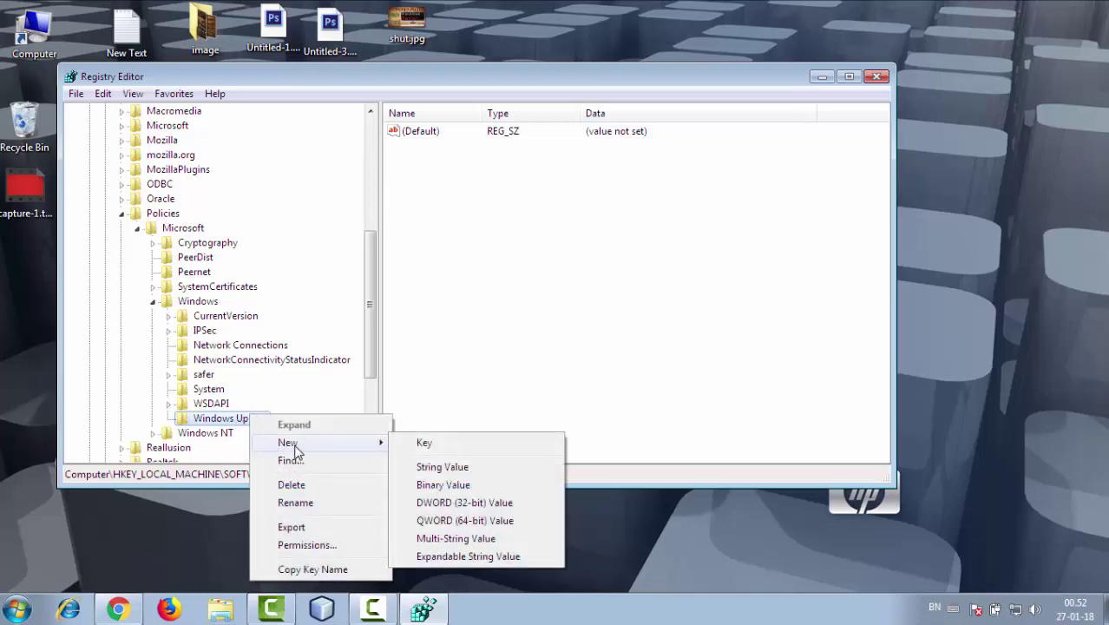
left_click(430, 446)
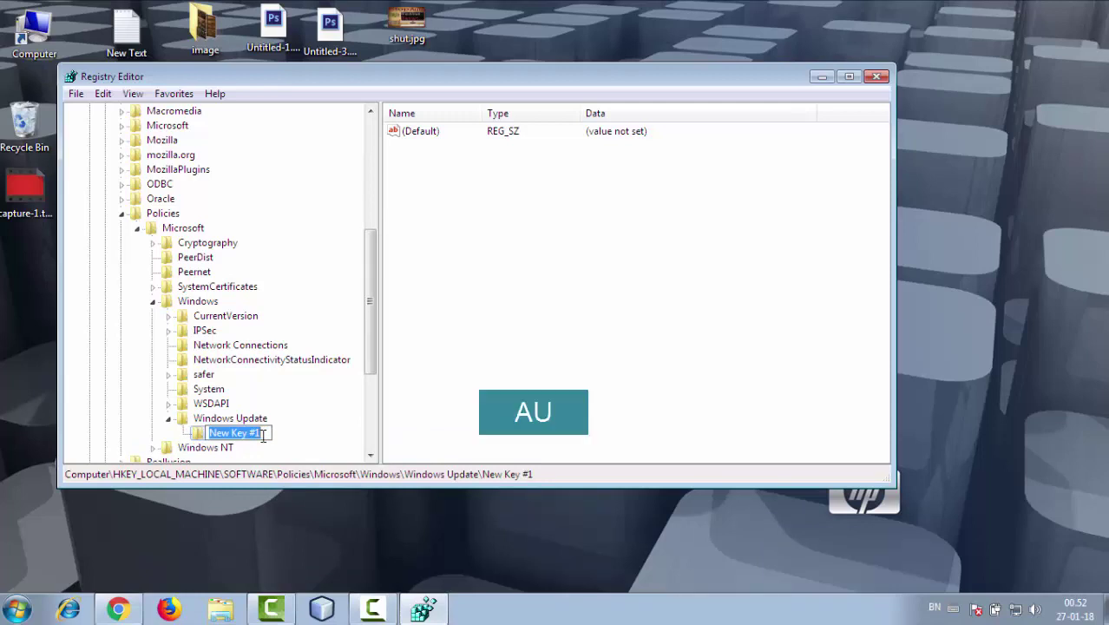
type("AU")
key("Return")
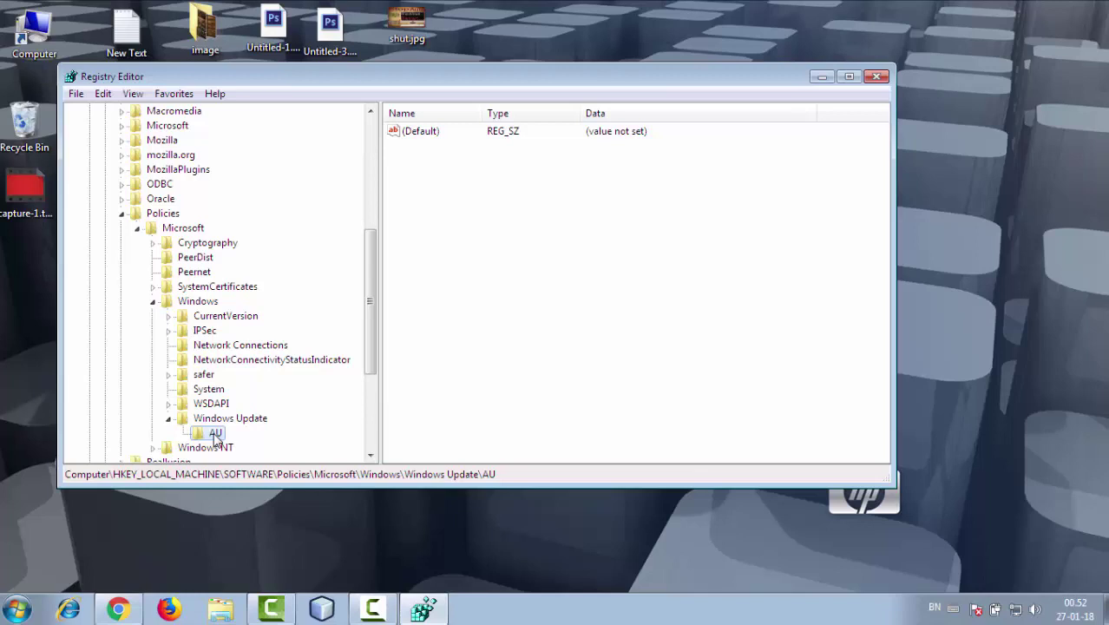
Add a DWORD (32-bit) value named "NoAutoRebootLoggedOnUser" to the AU key
scroll(219, 417, "down", 2)
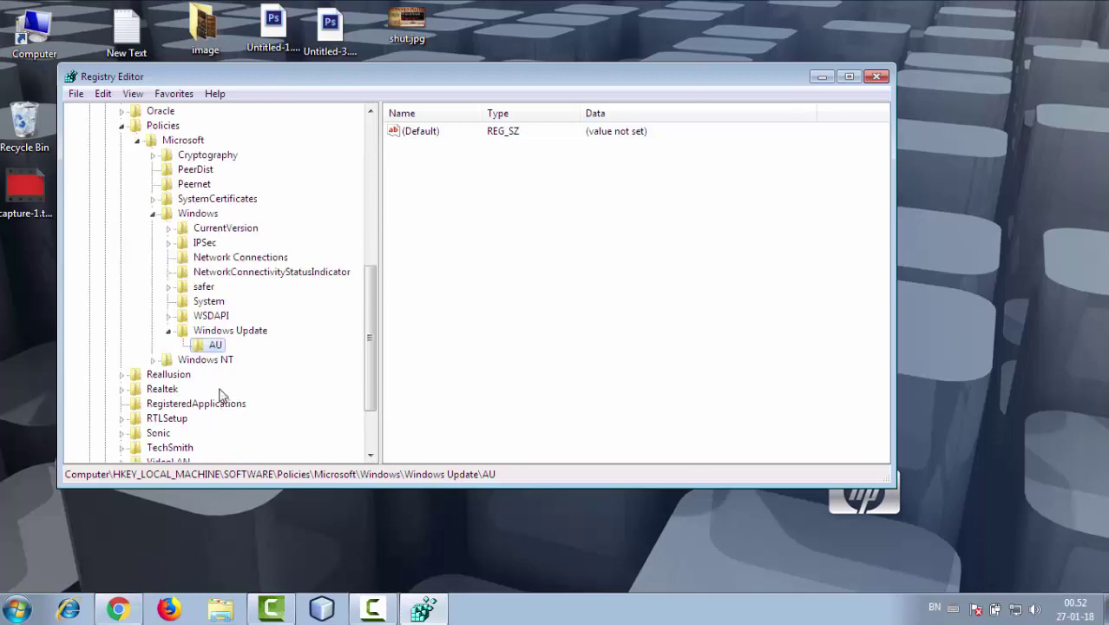
right_click(217, 346)
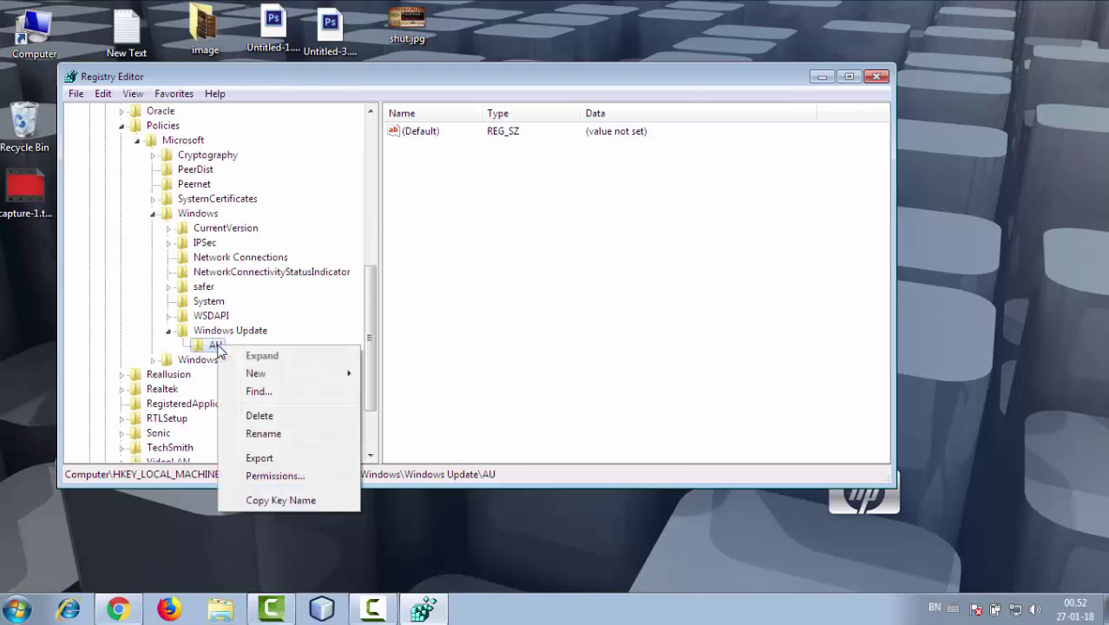
mouse_move(260, 379)
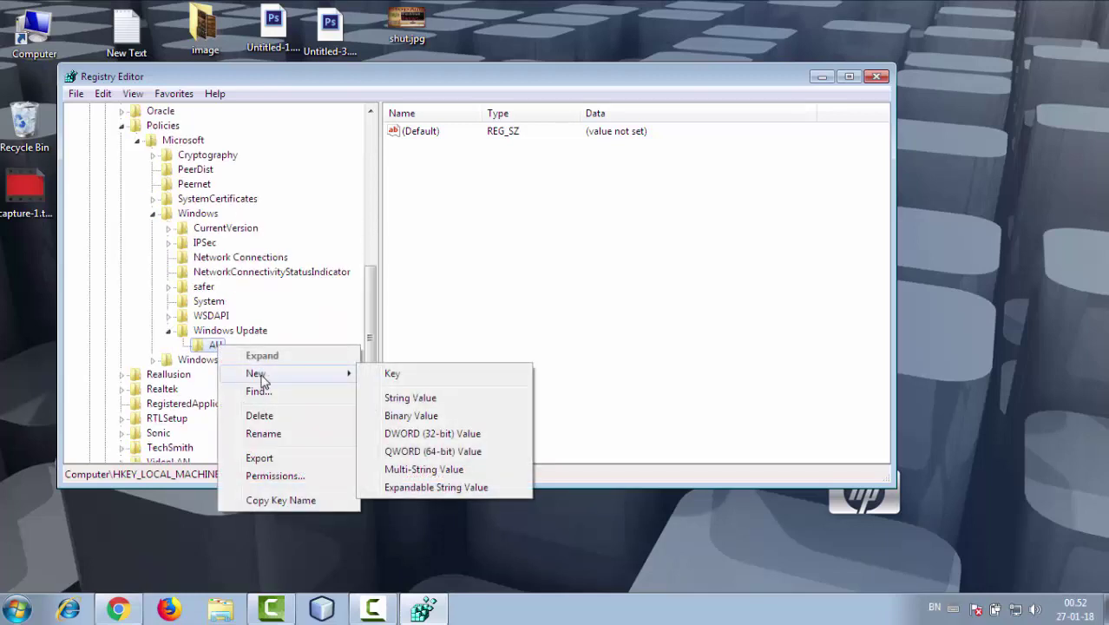
left_click(436, 437)
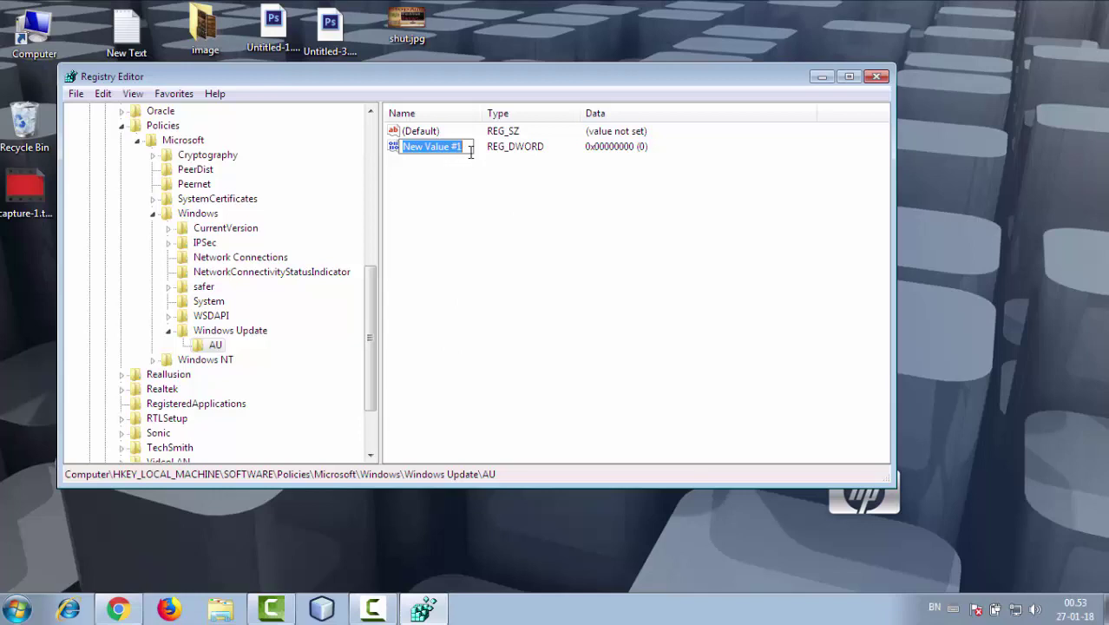
type("NoA")
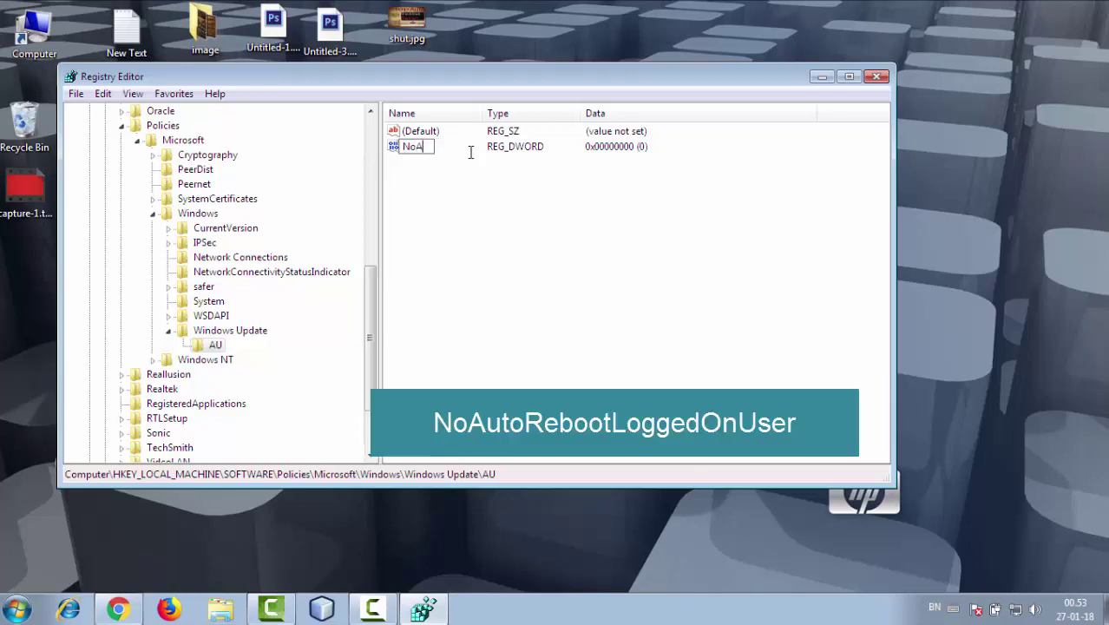
type("utoRebootLoggedOn")
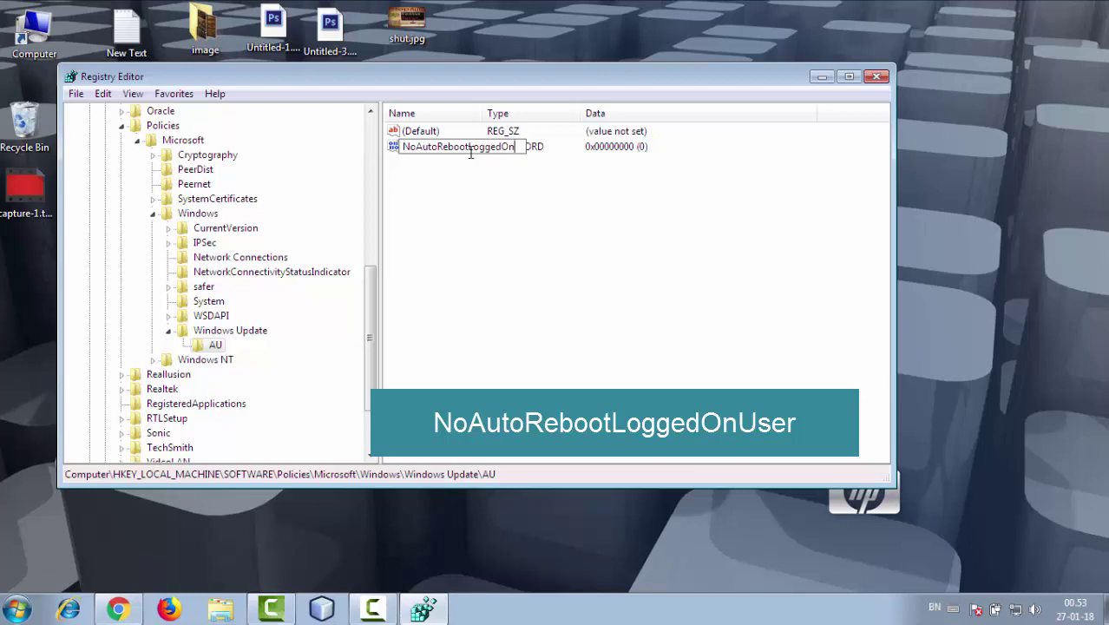
type("User")
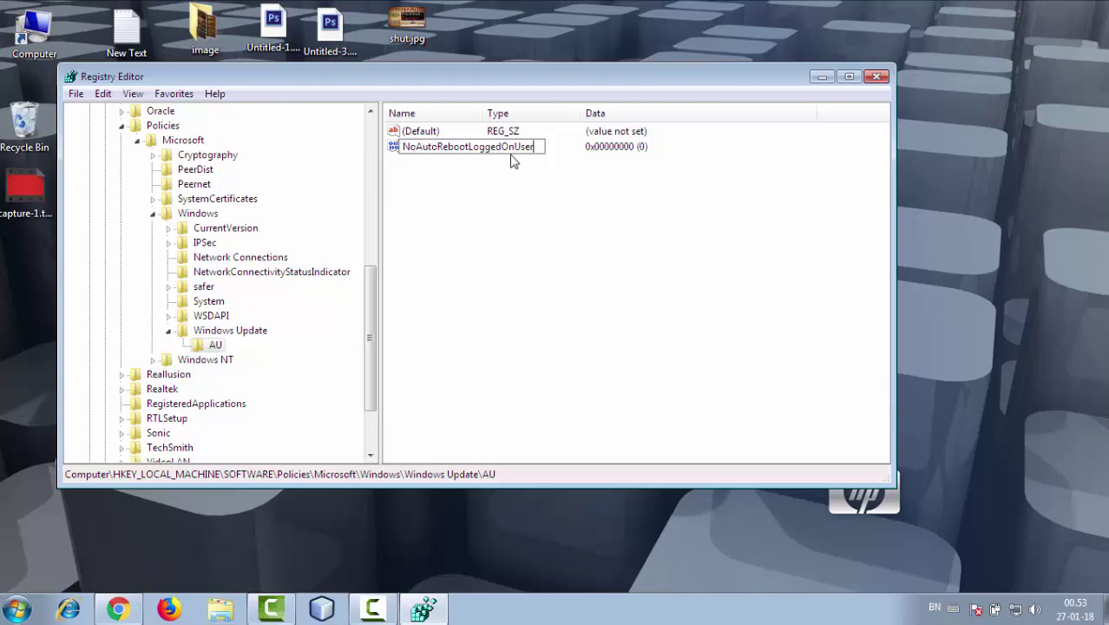
key("Return")
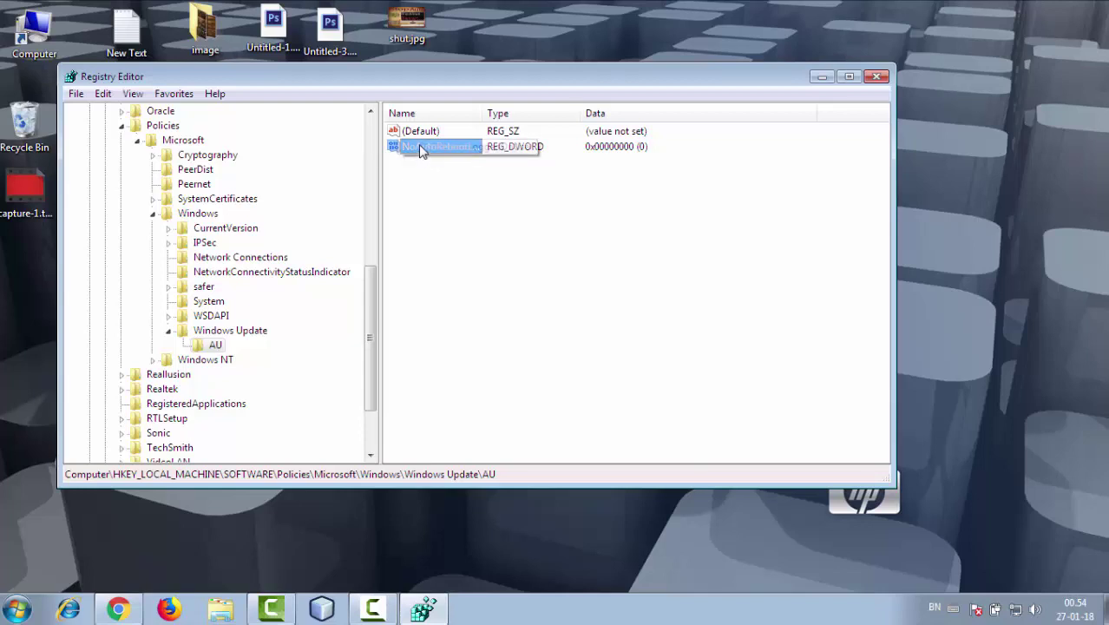
Set the value data of NoAutoRebootLoggedOnUser to 1
right_click(472, 152)
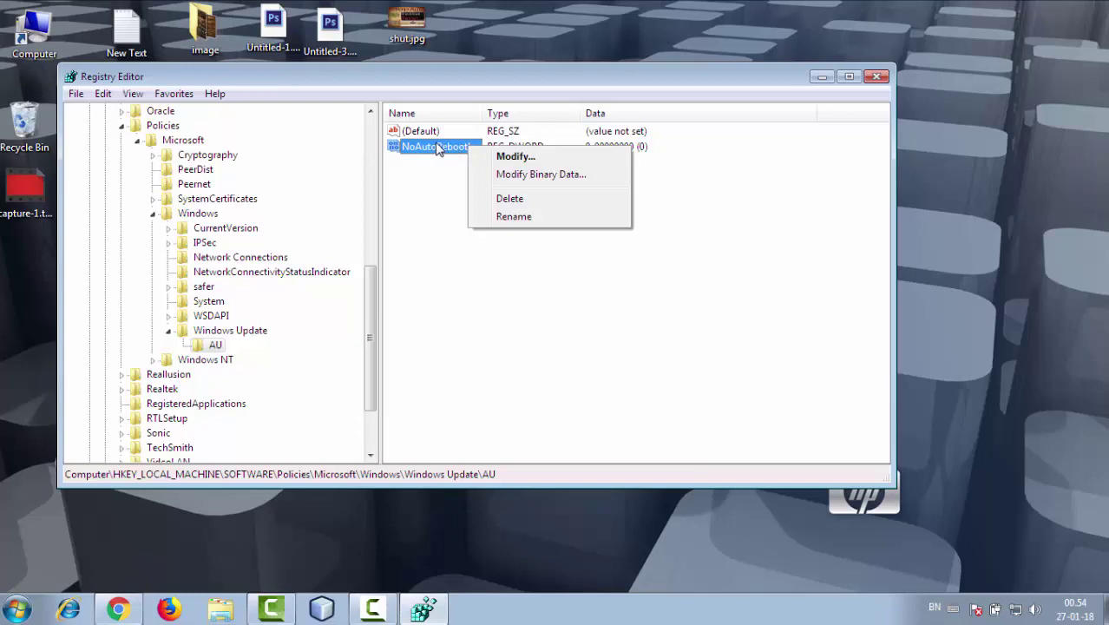
left_click(518, 158)
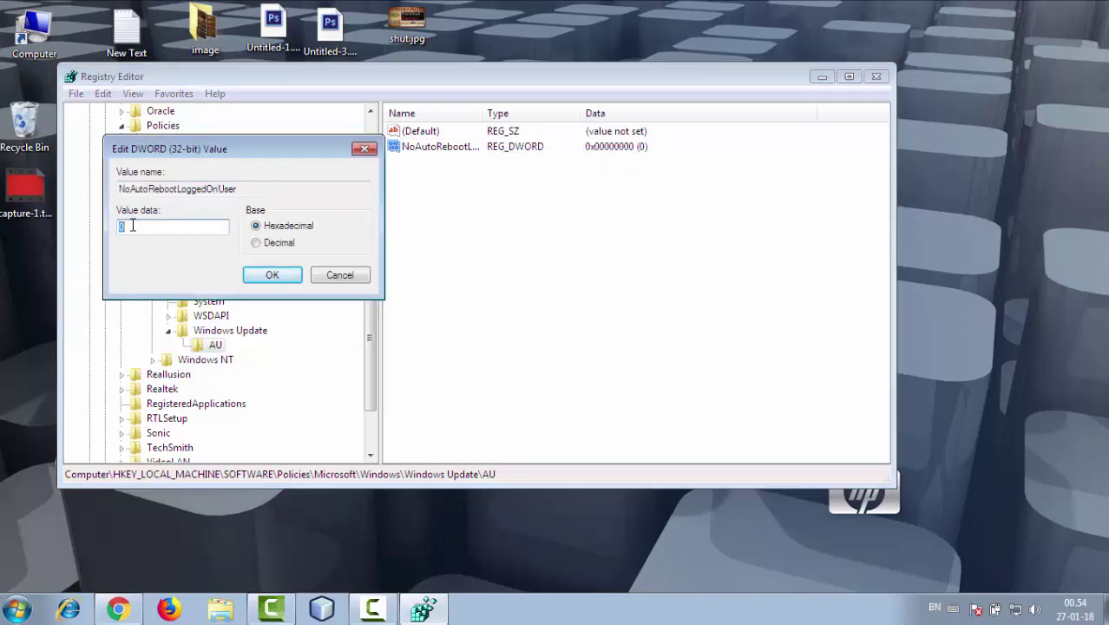
type("1")
left_click(272, 276)
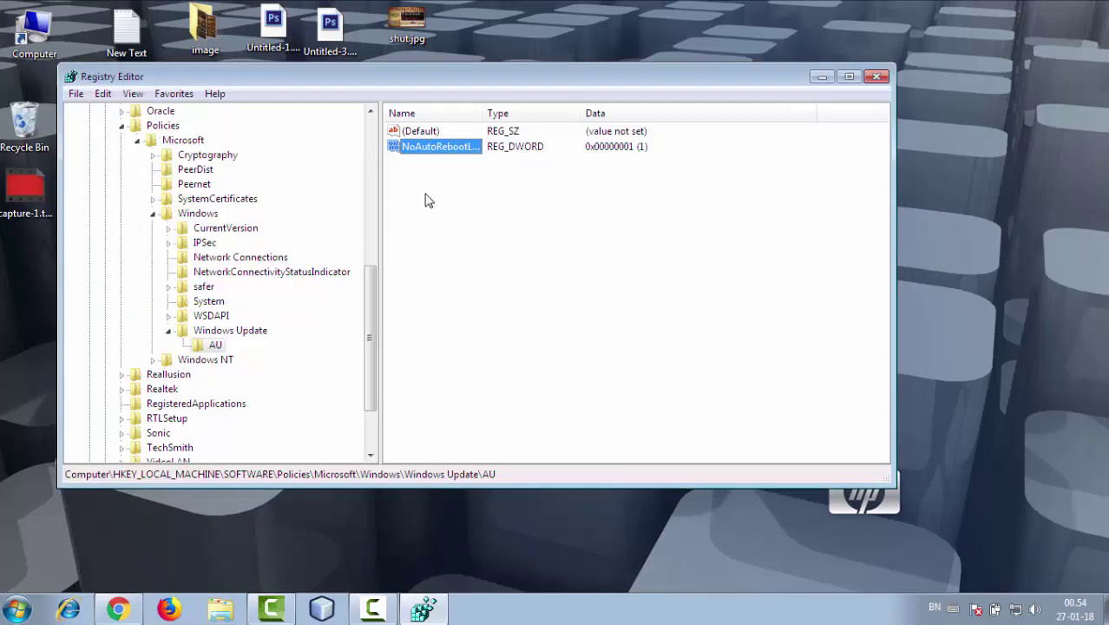